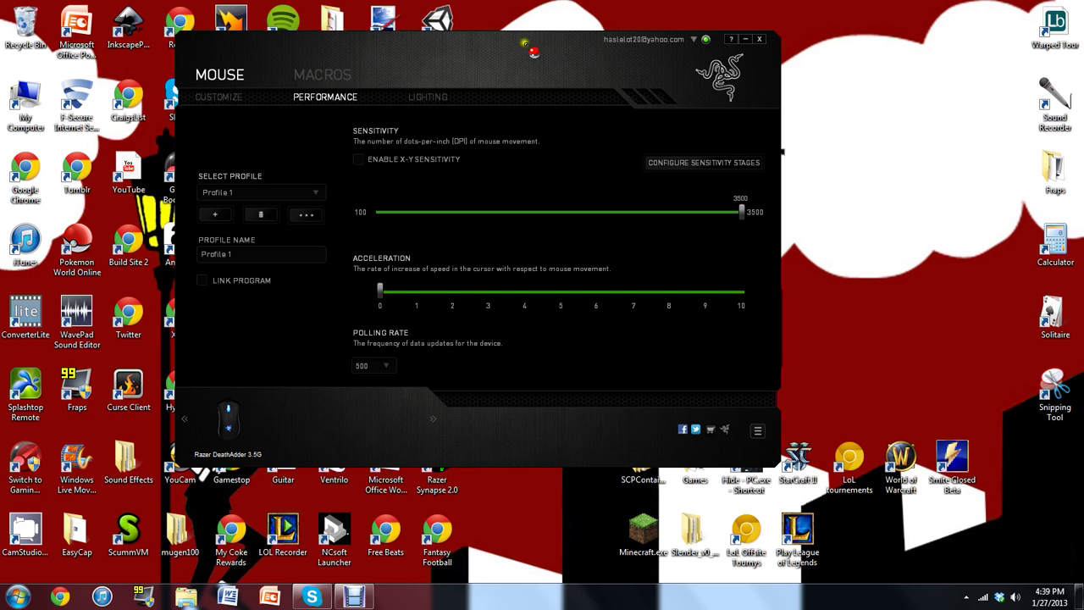
- Reposition the mouse settings window on the desktop and show the button customization page
{"action": "left_click_drag", "start_coordinate": [506, 52], "coordinate": [665, 23]}
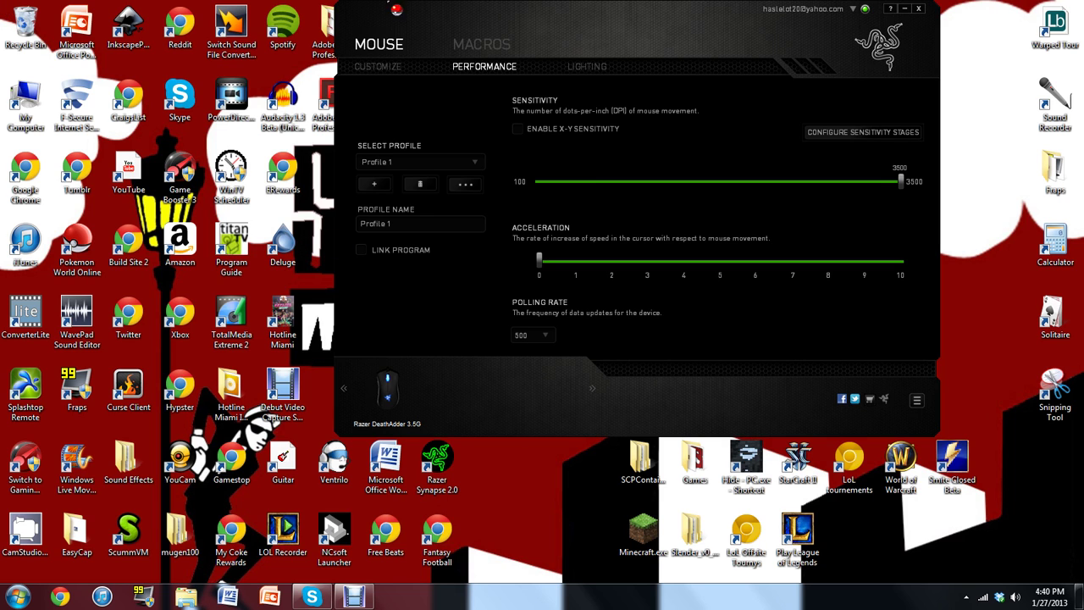
{"action": "left_click_drag", "start_coordinate": [417, 13], "coordinate": [280, 86]}
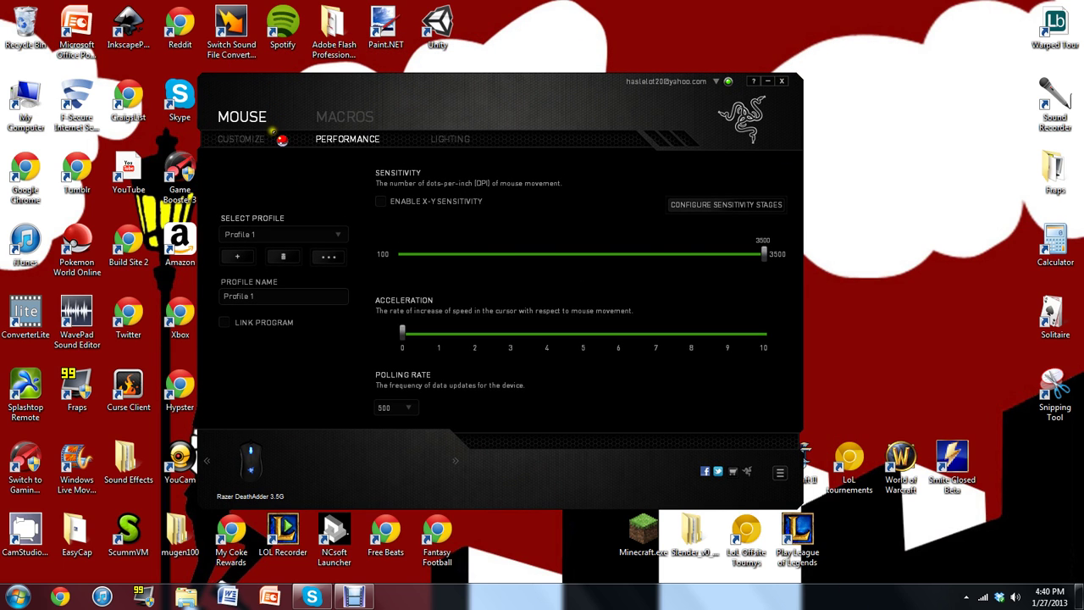
{"action": "left_click", "coordinate": [259, 140]}
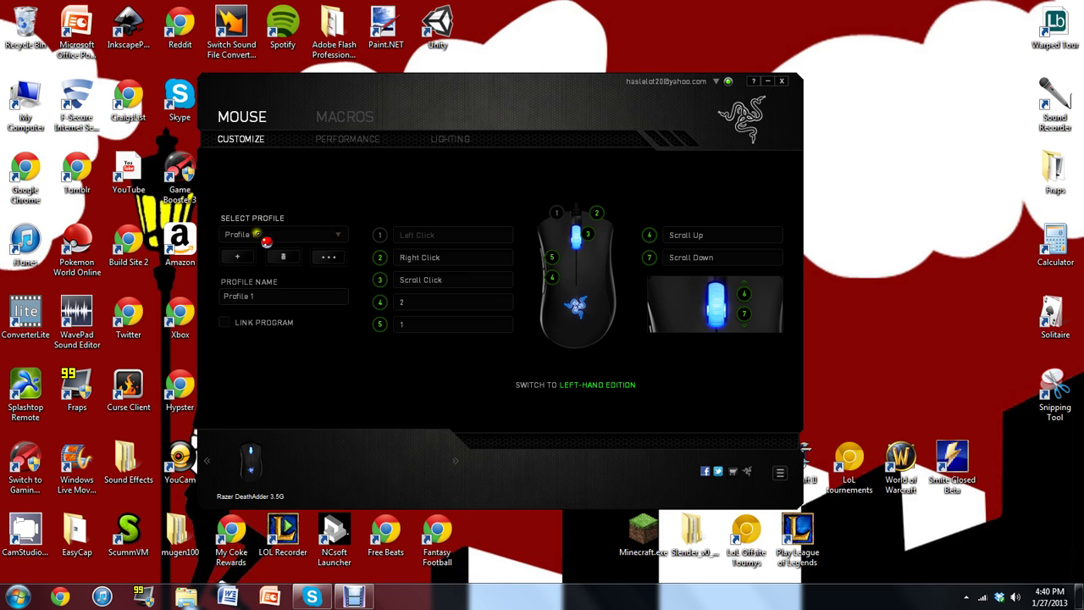
- View the button assignments stored in the profile named Profile, and return to Profile 1
{"action": "left_click", "coordinate": [295, 237]}
{"action": "left_click", "coordinate": [298, 237]}
{"action": "left_click", "coordinate": [331, 299]}
{"action": "left_click", "coordinate": [321, 233]}
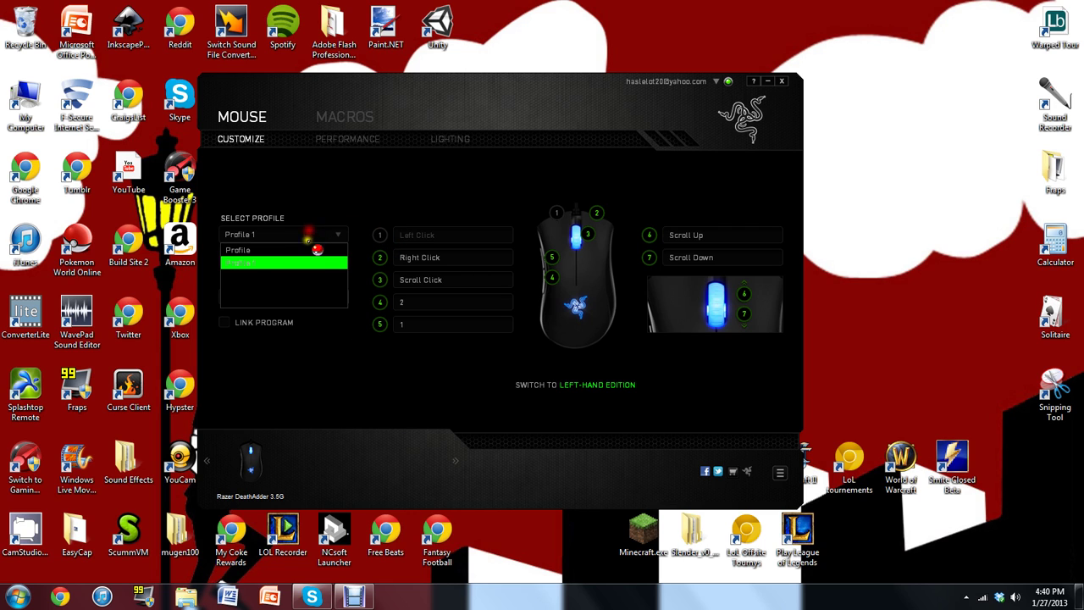
{"action": "left_click", "coordinate": [311, 256]}
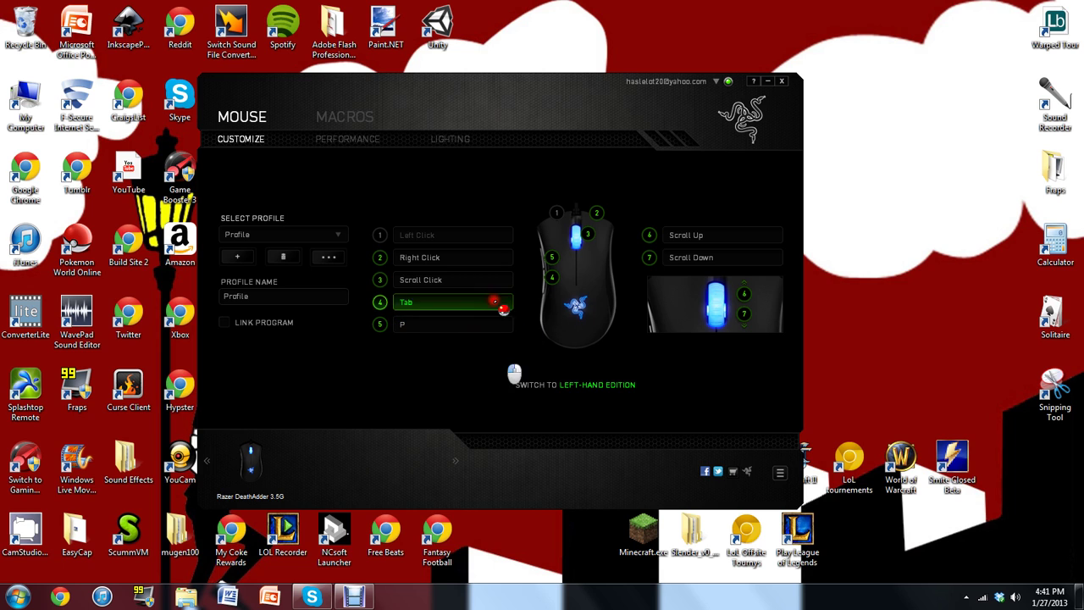
{"action": "left_click", "coordinate": [315, 258]}
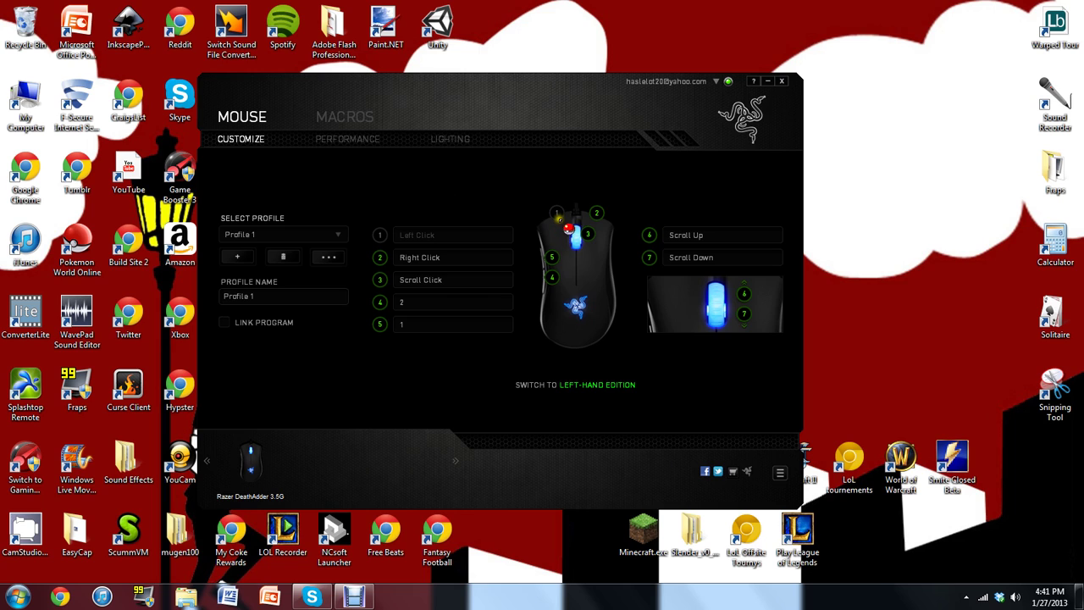
- Try assigning button 2 of Profile 1 to a keyboard function rebound to the Q key
{"action": "left_click", "coordinate": [463, 261]}
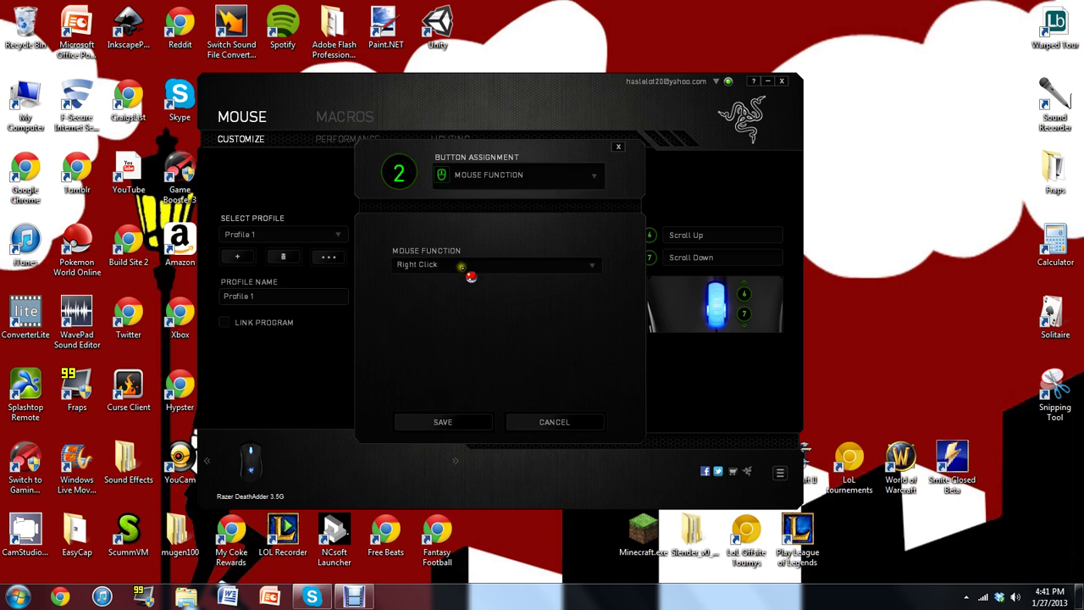
{"action": "left_click", "coordinate": [541, 178]}
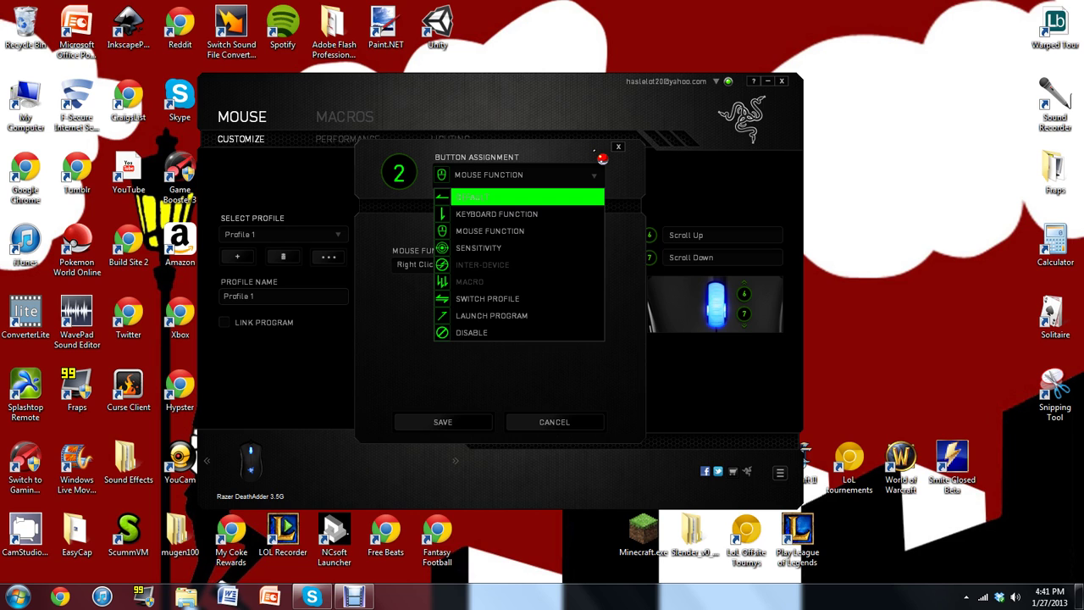
{"action": "left_click", "coordinate": [589, 216]}
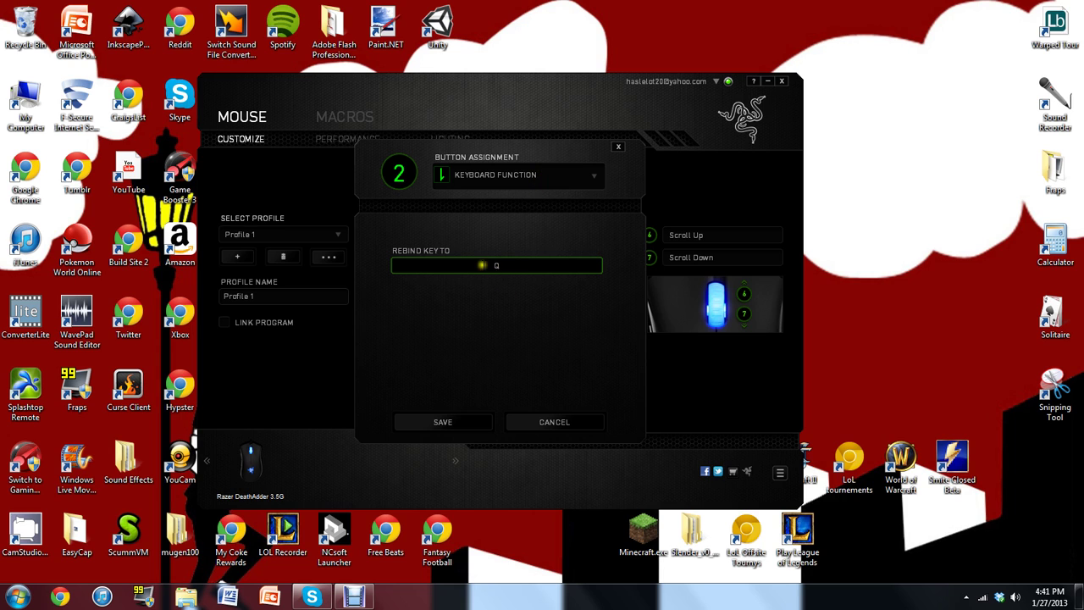
- Return button 2 to Mouse Function and examine the mouse functions available for it
{"action": "left_click", "coordinate": [532, 178]}
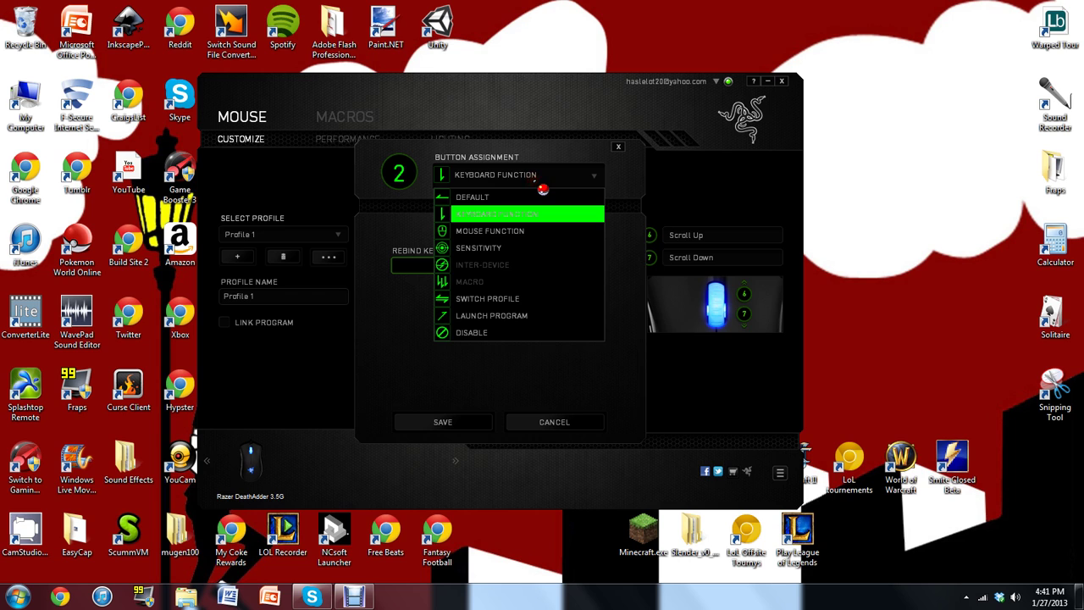
{"action": "left_click", "coordinate": [533, 235]}
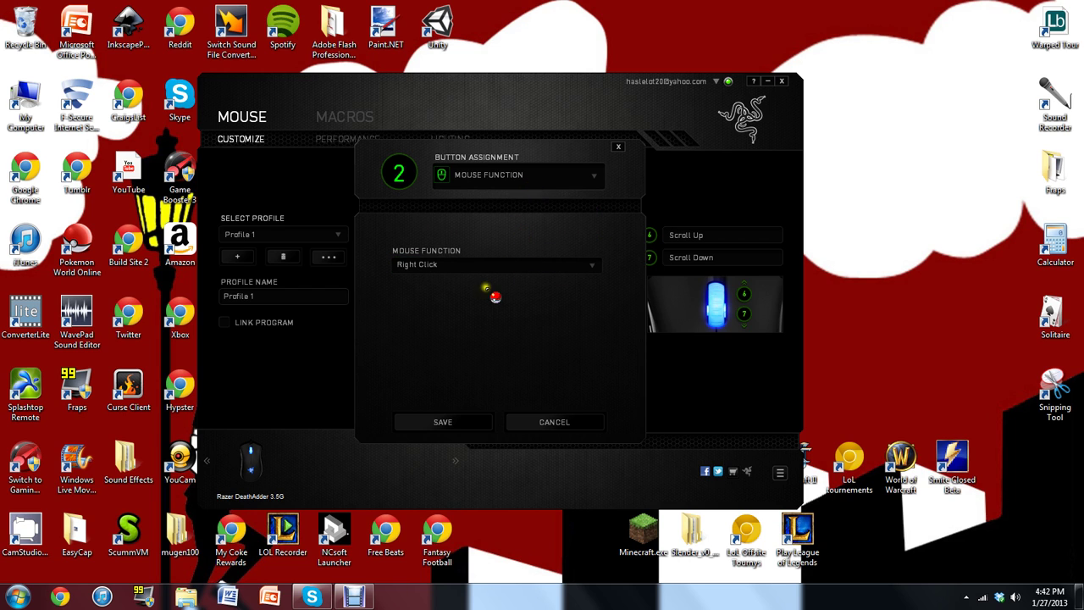
{"action": "left_click", "coordinate": [489, 269]}
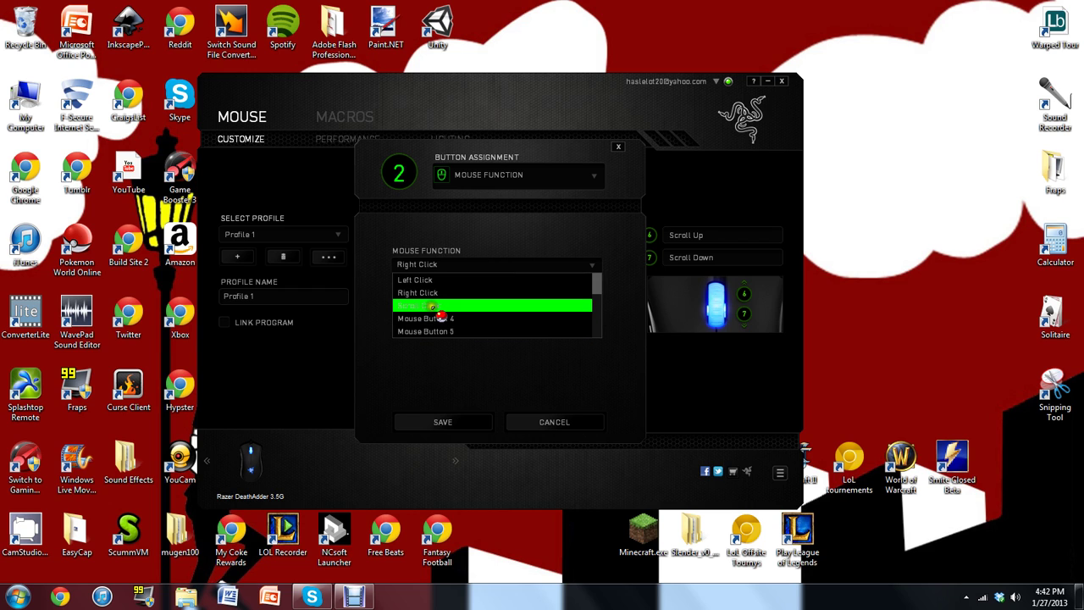
{"action": "scroll", "coordinate": [431, 306], "scroll_direction": "down", "scroll_amount": 3}
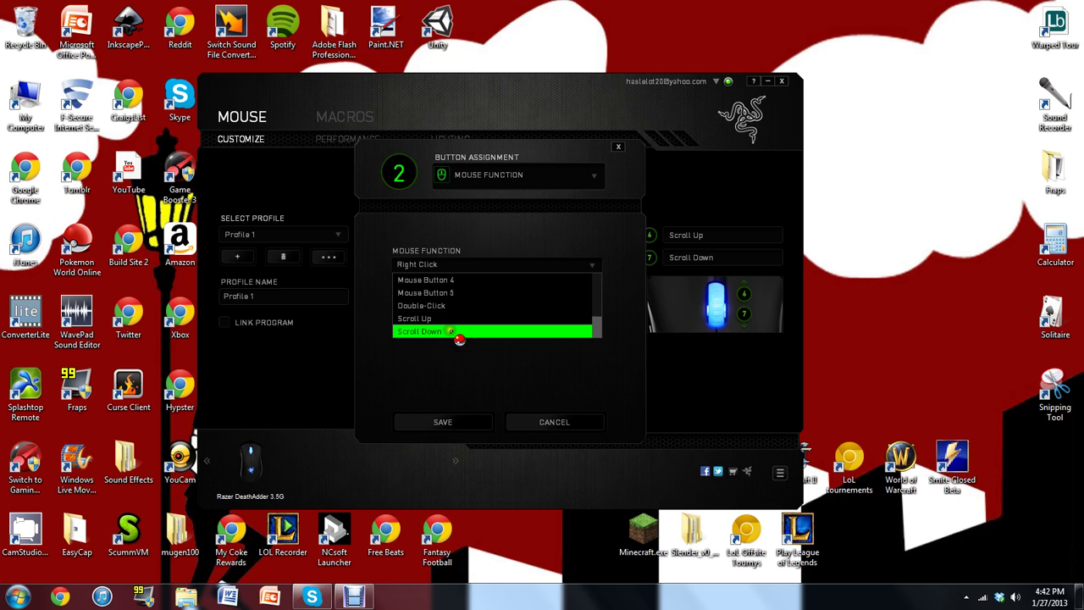
{"action": "scroll", "coordinate": [474, 310], "scroll_direction": "up", "scroll_amount": 1}
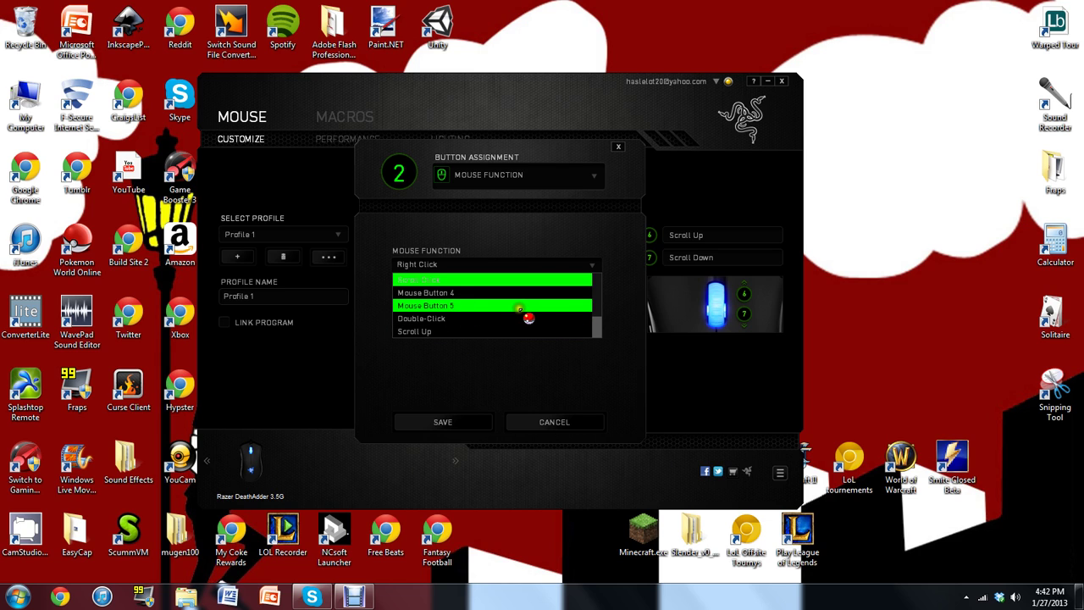
{"action": "scroll", "coordinate": [516, 310], "scroll_direction": "up", "scroll_amount": 2}
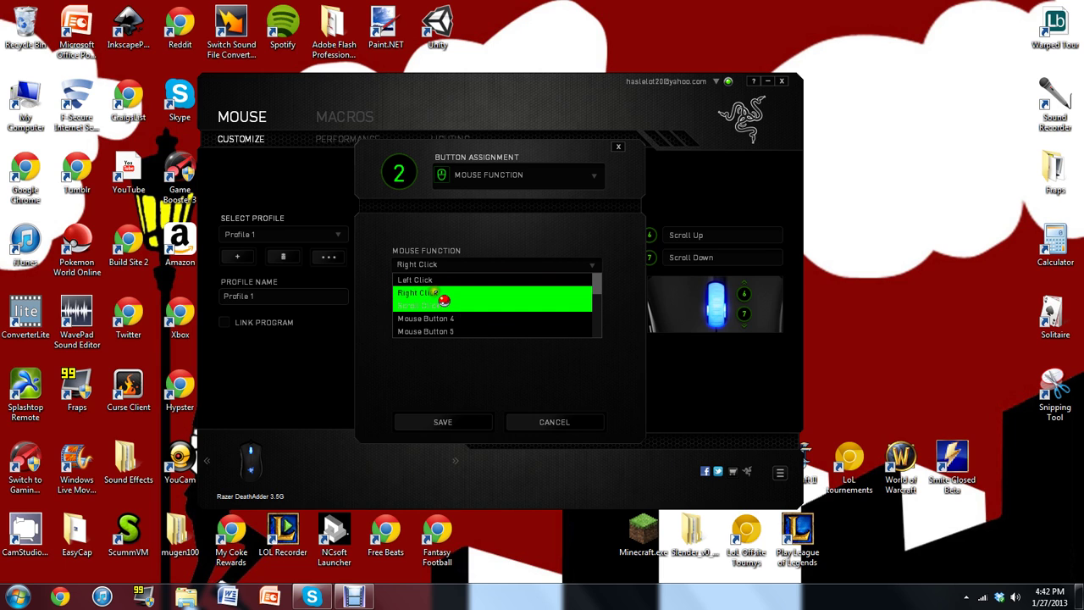
{"action": "scroll", "coordinate": [449, 320], "scroll_direction": "down", "scroll_amount": 2}
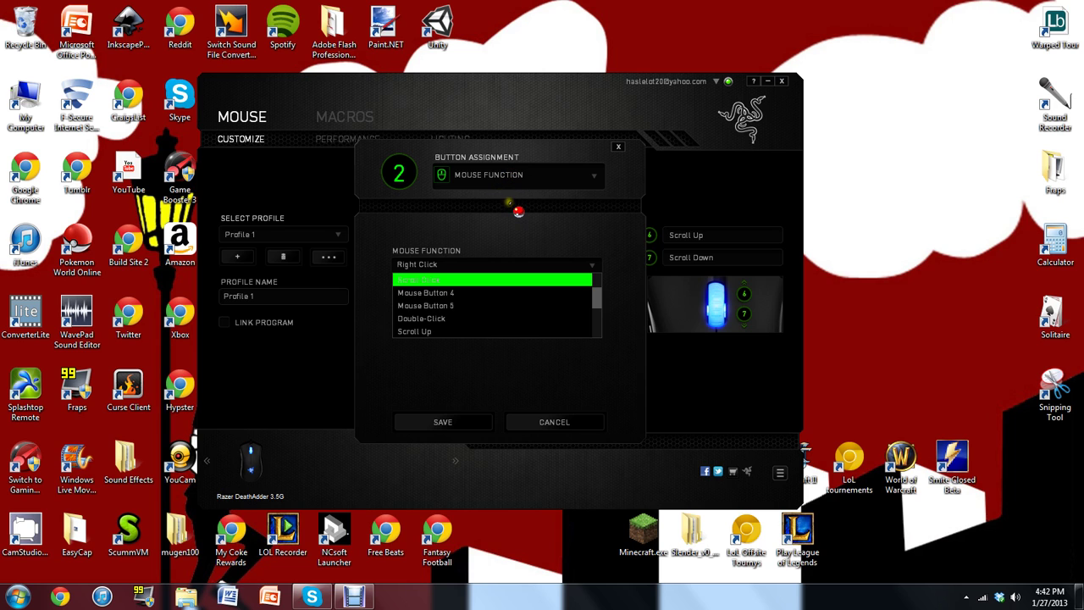
- Switch button 2's assignment to Sensitivity and examine the available sensitivity types, leaving Sensitivity Clutch selected
{"action": "left_click", "coordinate": [545, 188]}
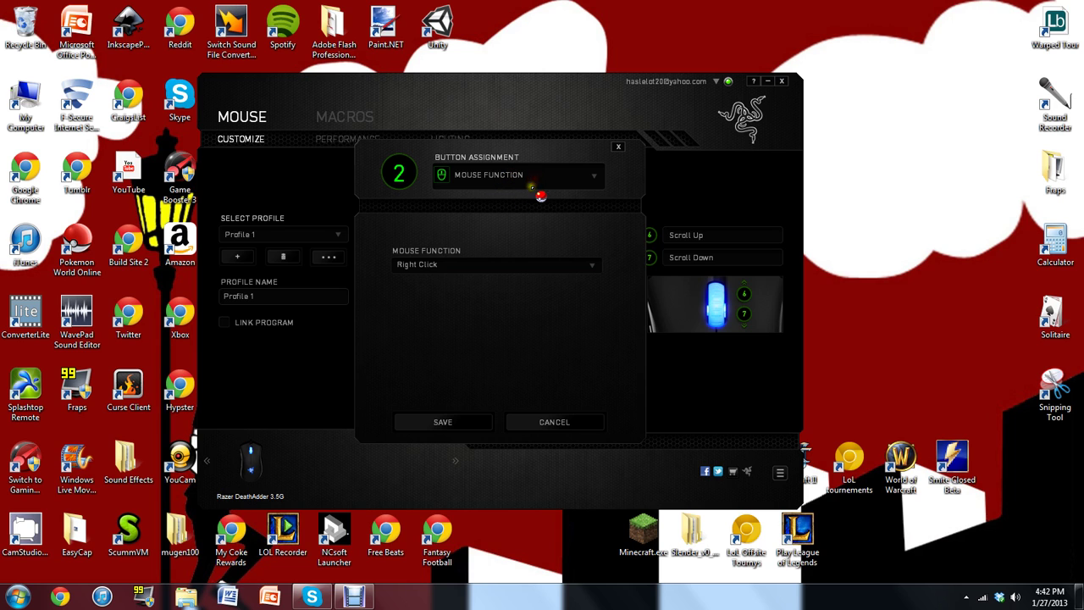
{"action": "left_click", "coordinate": [544, 178]}
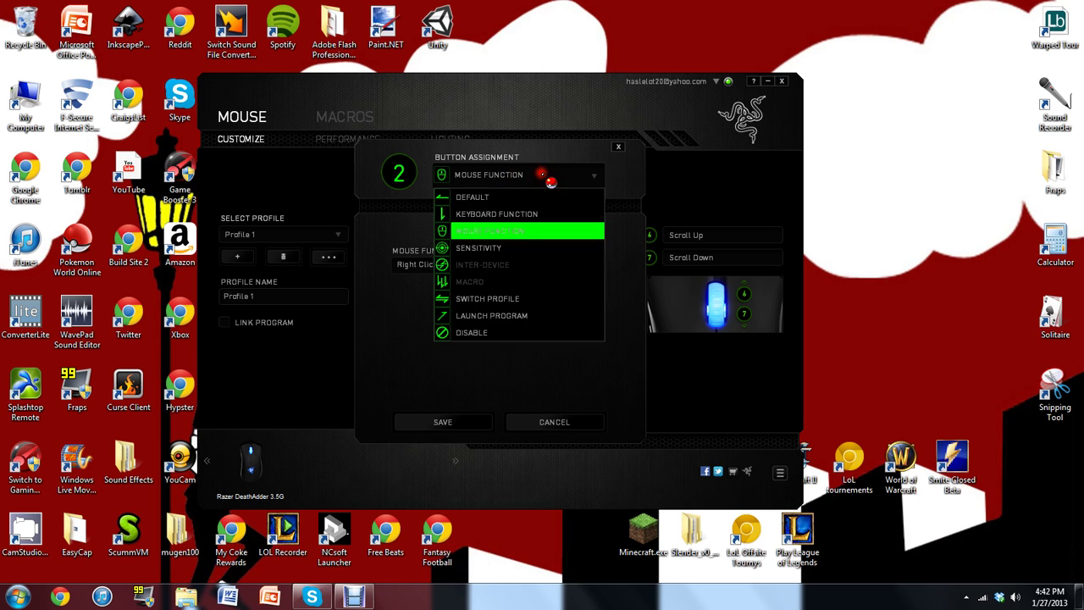
{"action": "left_click", "coordinate": [532, 248]}
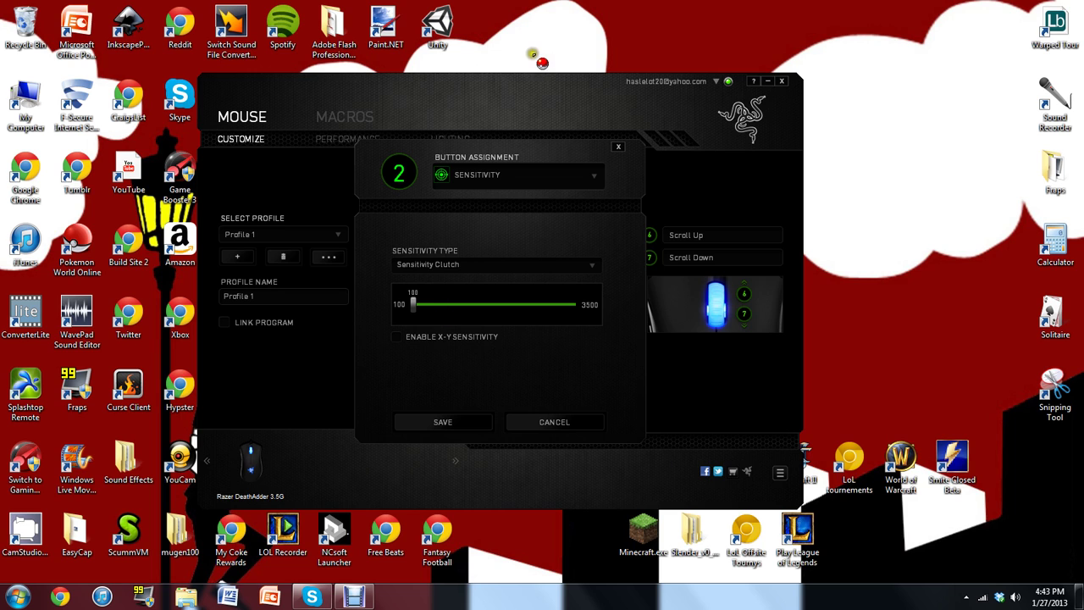
{"action": "left_click", "coordinate": [477, 265]}
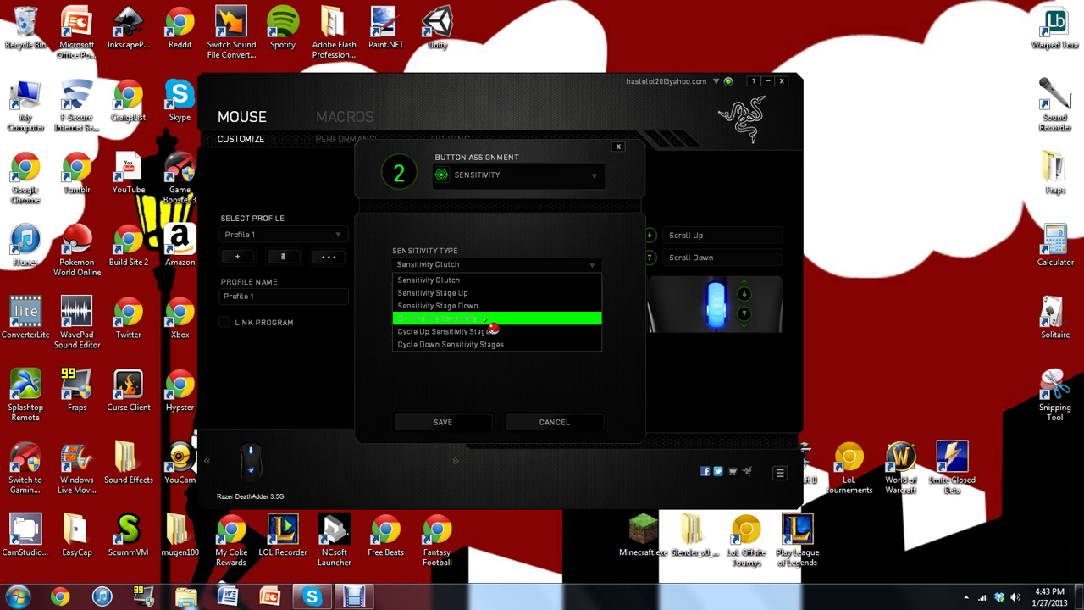
{"action": "left_click", "coordinate": [514, 268]}
- Switch button 2's assignment to Switch Profile and examine the profiles that can be assigned
{"action": "left_click", "coordinate": [546, 176]}
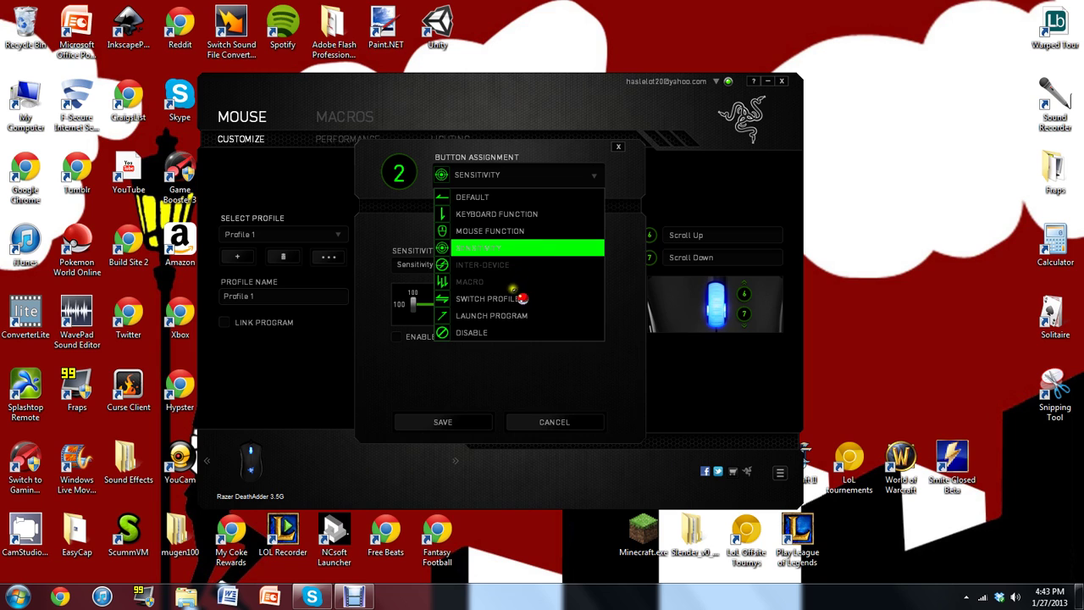
{"action": "left_click", "coordinate": [568, 298]}
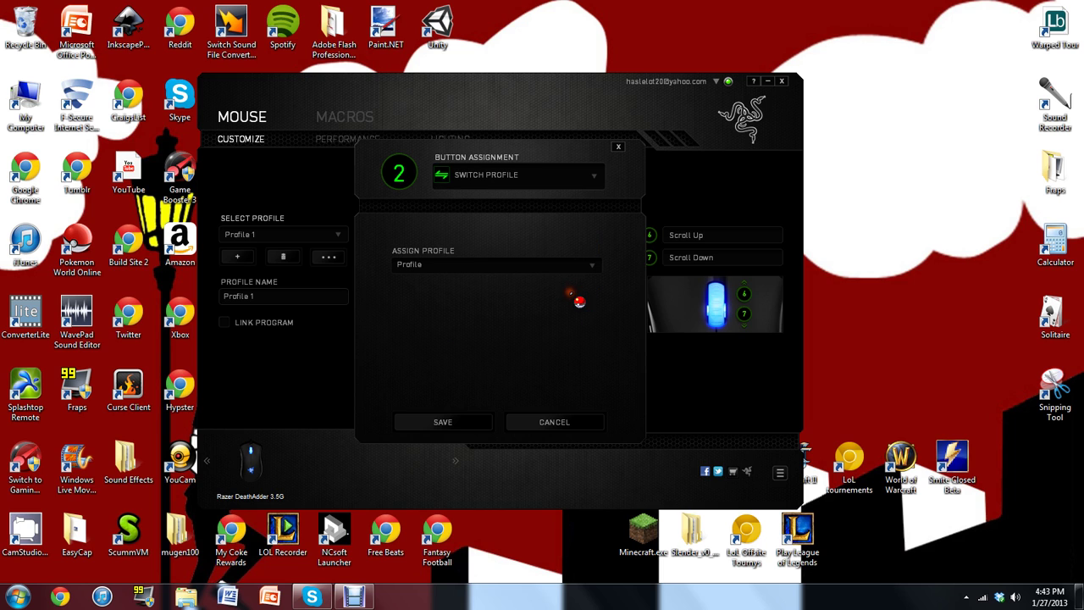
{"action": "left_click", "coordinate": [576, 266]}
{"action": "left_click", "coordinate": [577, 277]}
- Switch button 2's assignment to Launch Program and examine its program and website options
{"action": "left_click", "coordinate": [522, 178]}
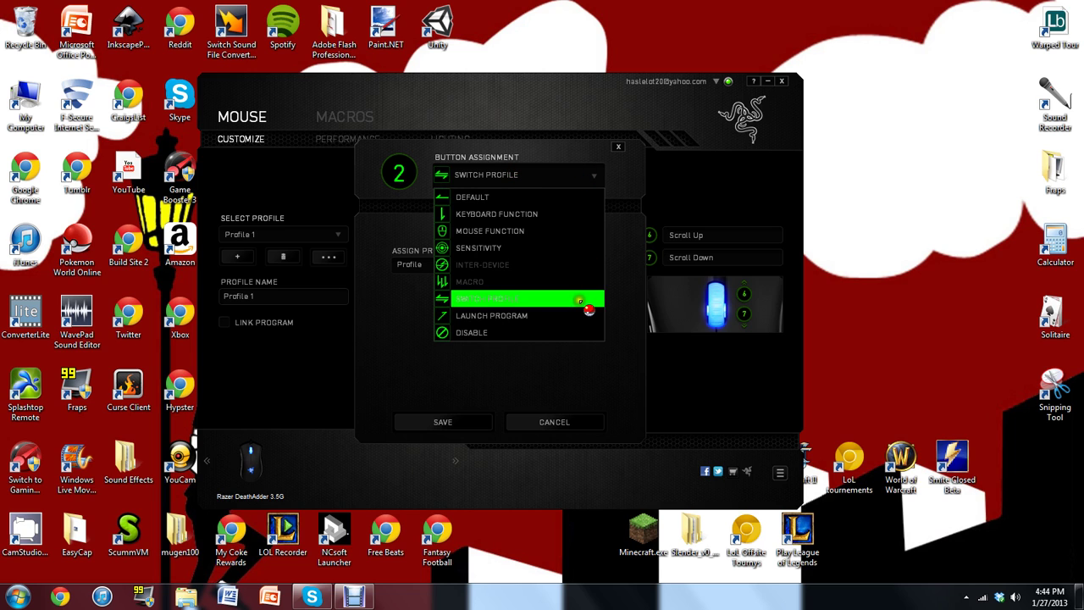
{"action": "left_click", "coordinate": [538, 317]}
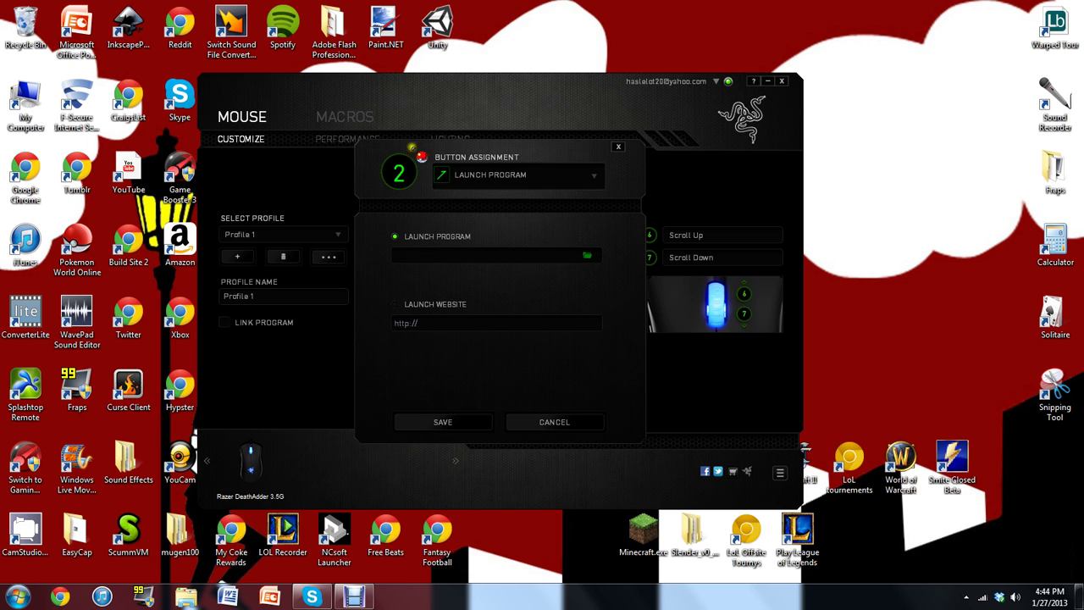
{"action": "left_click", "coordinate": [502, 312]}
{"action": "left_click", "coordinate": [551, 299]}
{"action": "left_click", "coordinate": [533, 166]}
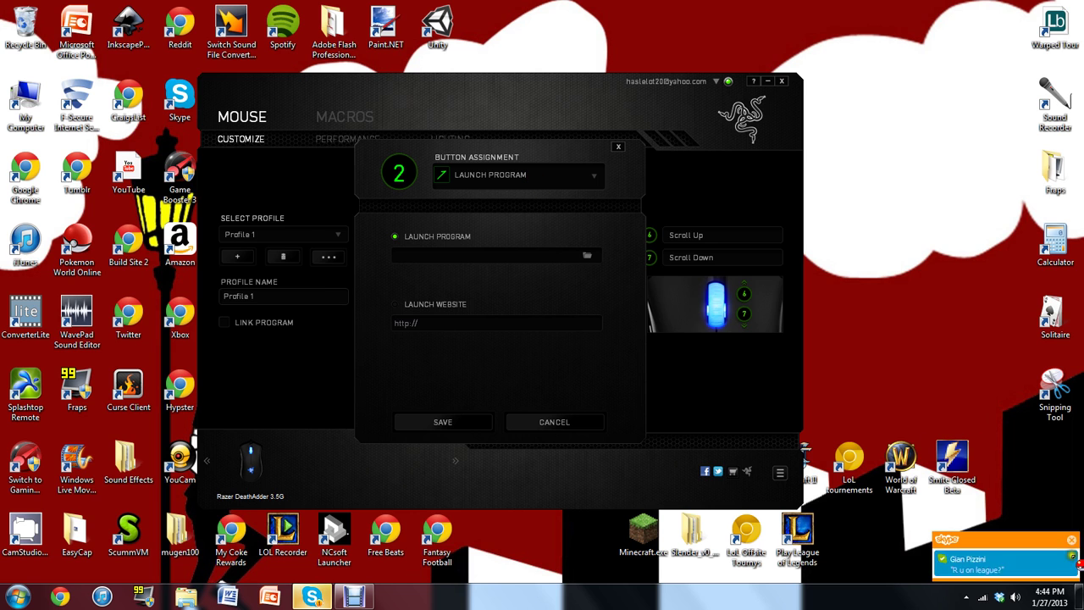
{"action": "left_click", "coordinate": [1009, 559]}
{"action": "left_click", "coordinate": [930, 61]}
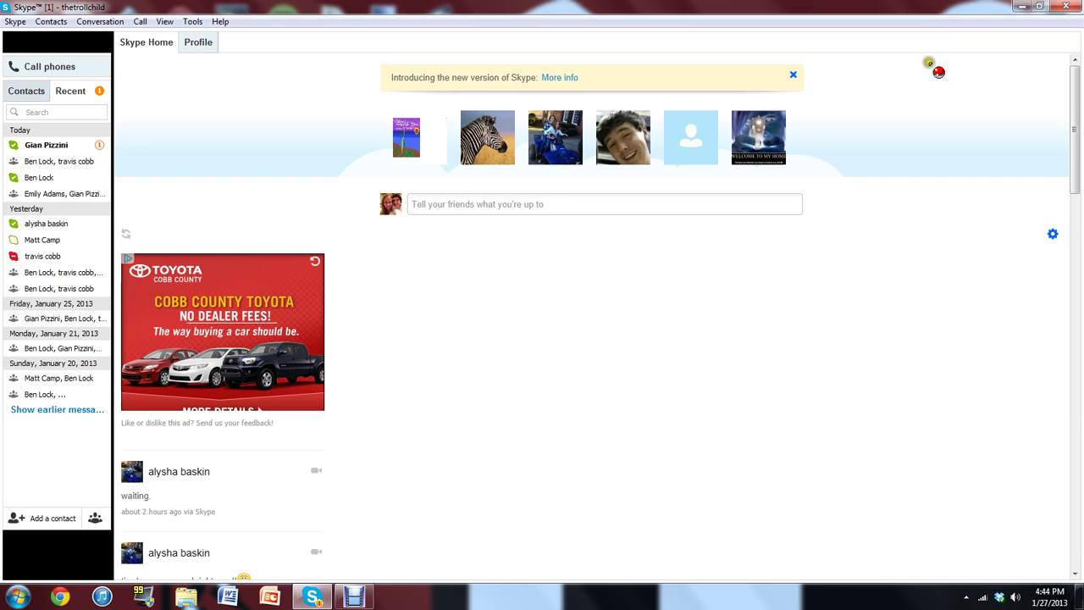
{"action": "left_click", "coordinate": [1022, 7]}
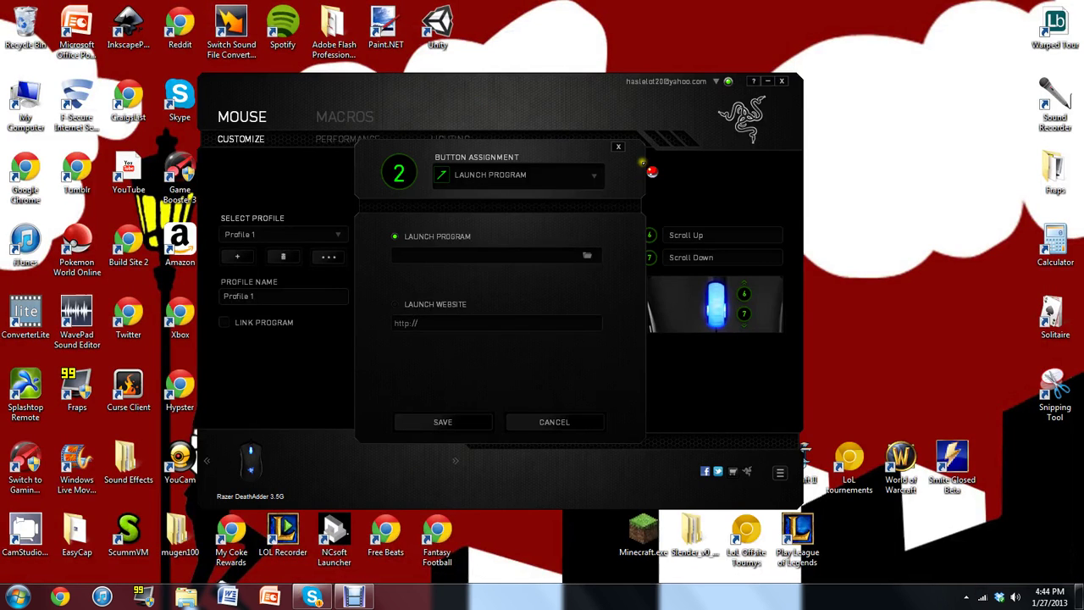
- Look over the assignment types for button 2 once more and cancel its assignment without saving
{"action": "left_click", "coordinate": [593, 174]}
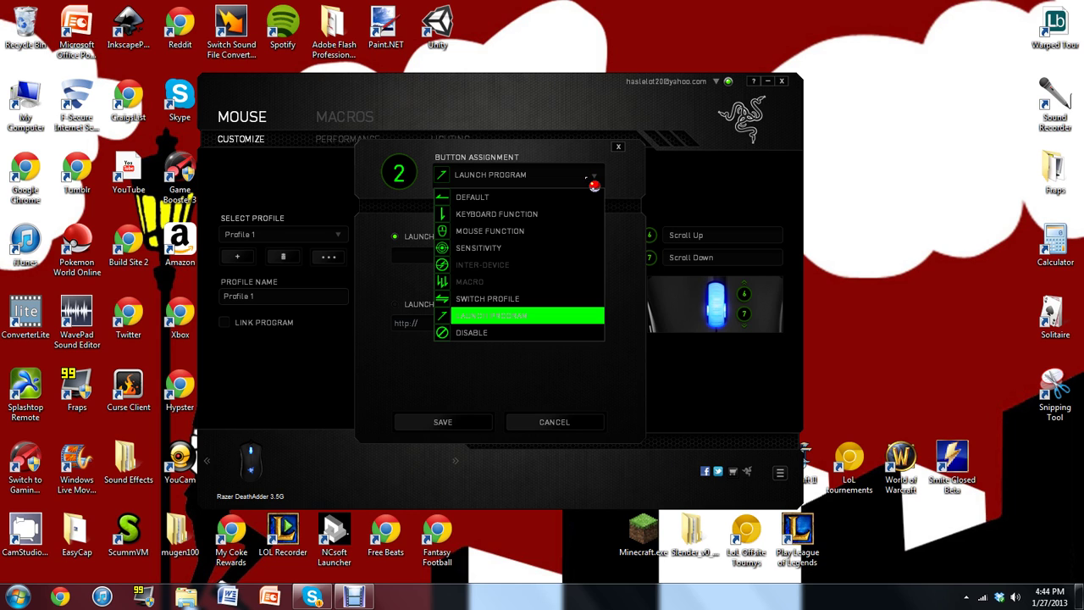
{"action": "left_click", "coordinate": [593, 178]}
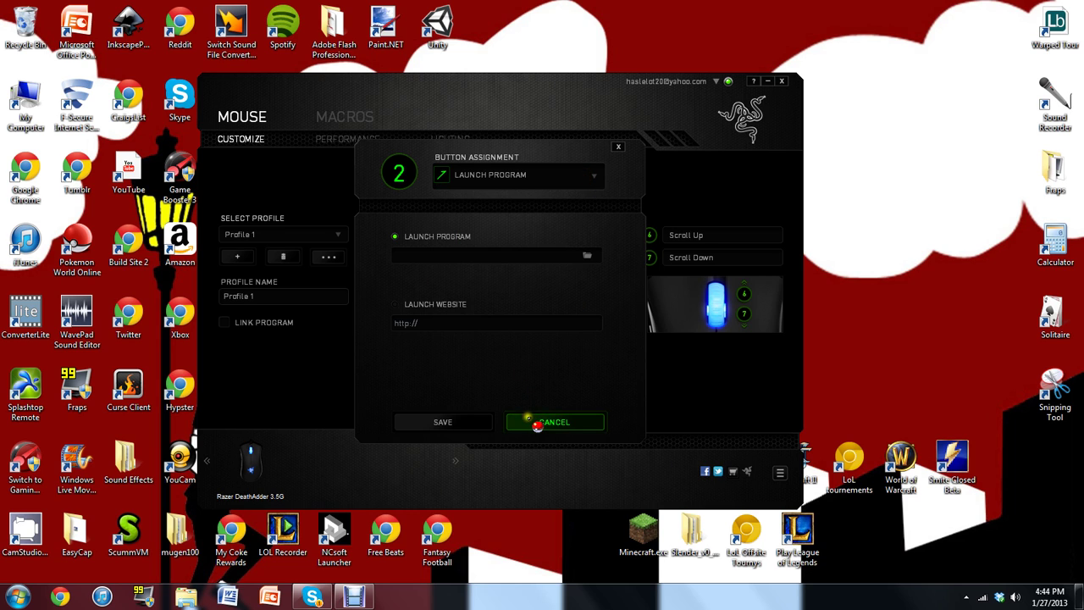
{"action": "left_click", "coordinate": [527, 421]}
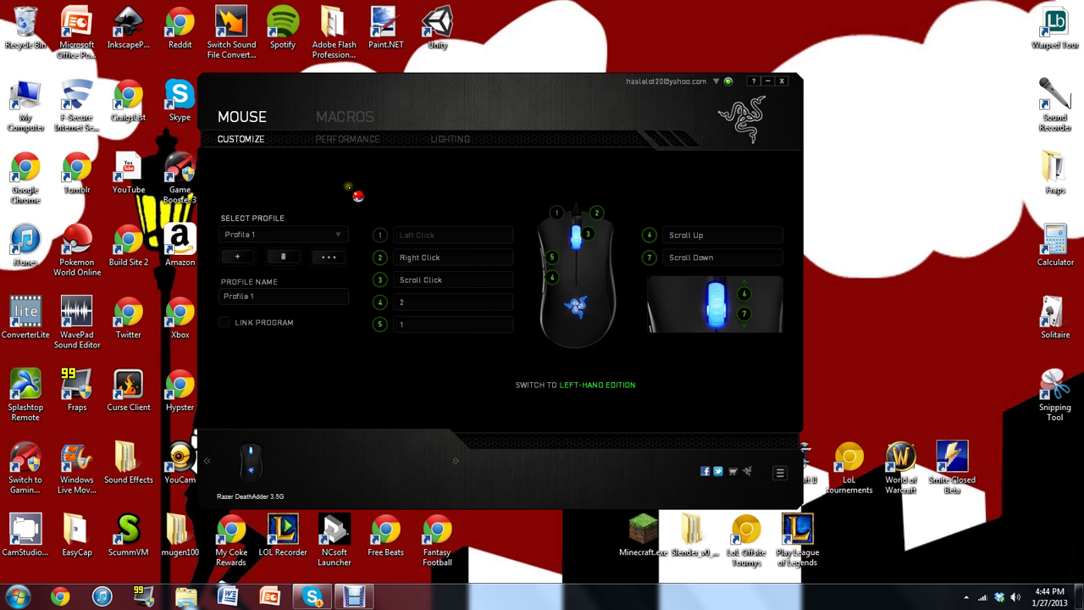
- View the assignment types offered for button 3 and close its assignment dialog without changes
{"action": "left_click", "coordinate": [456, 281]}
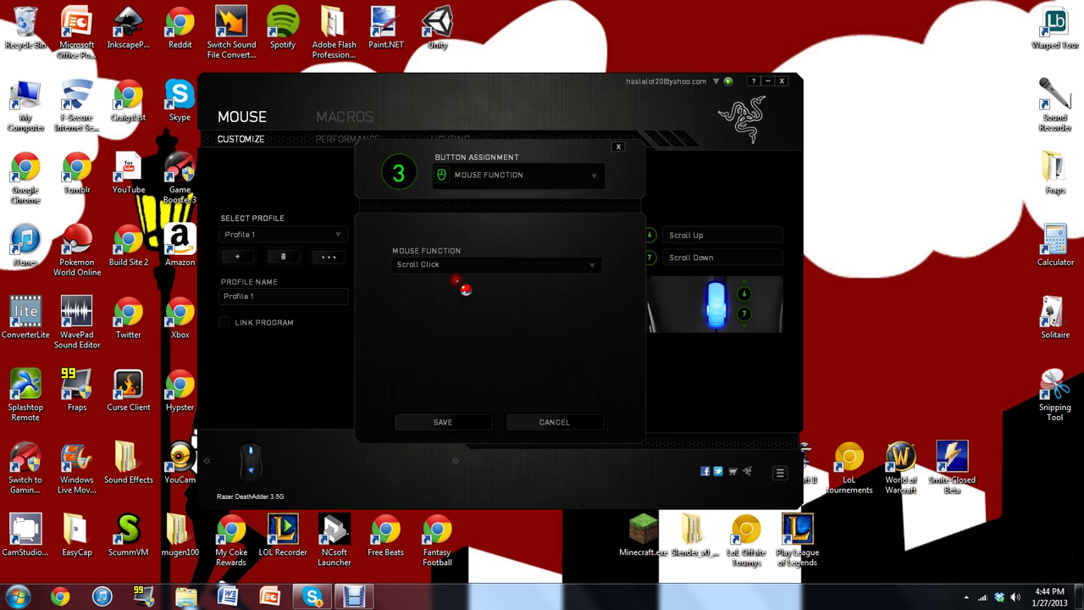
{"action": "left_click", "coordinate": [523, 176]}
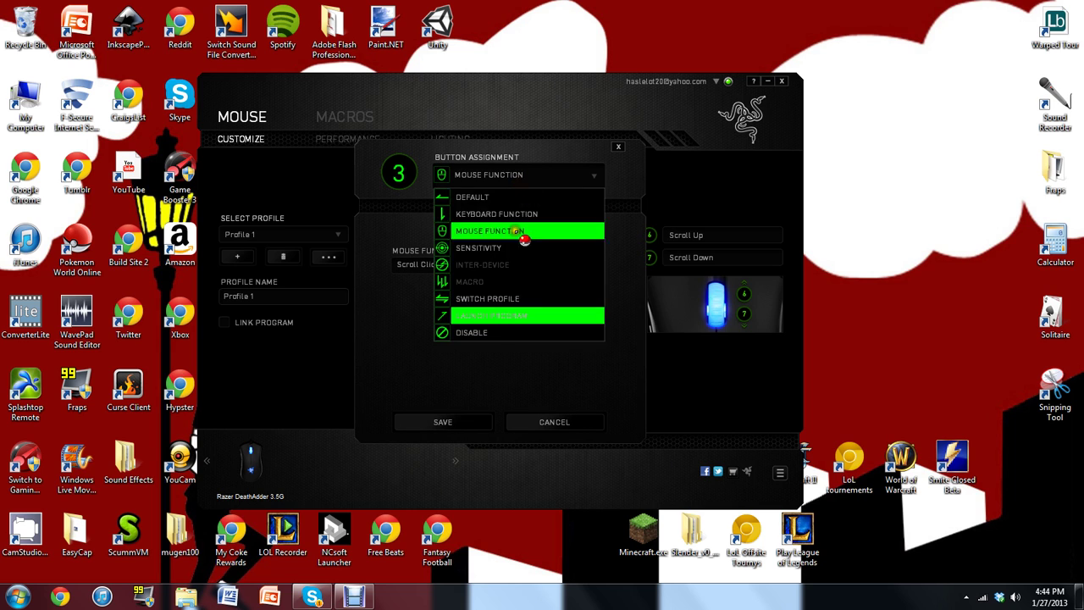
{"action": "left_click", "coordinate": [616, 147]}
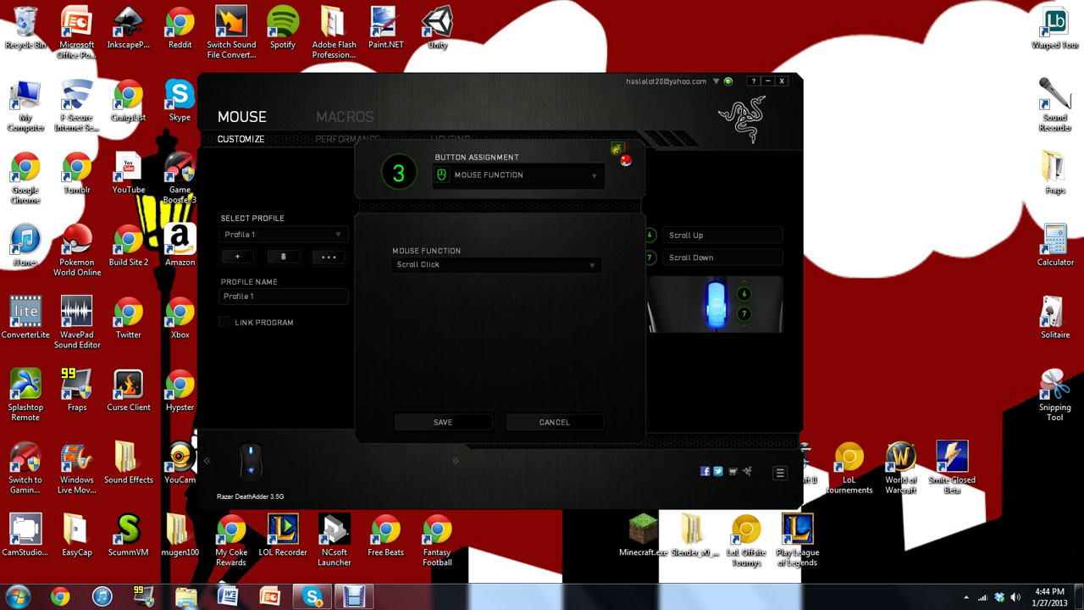
{"action": "left_click", "coordinate": [618, 147]}
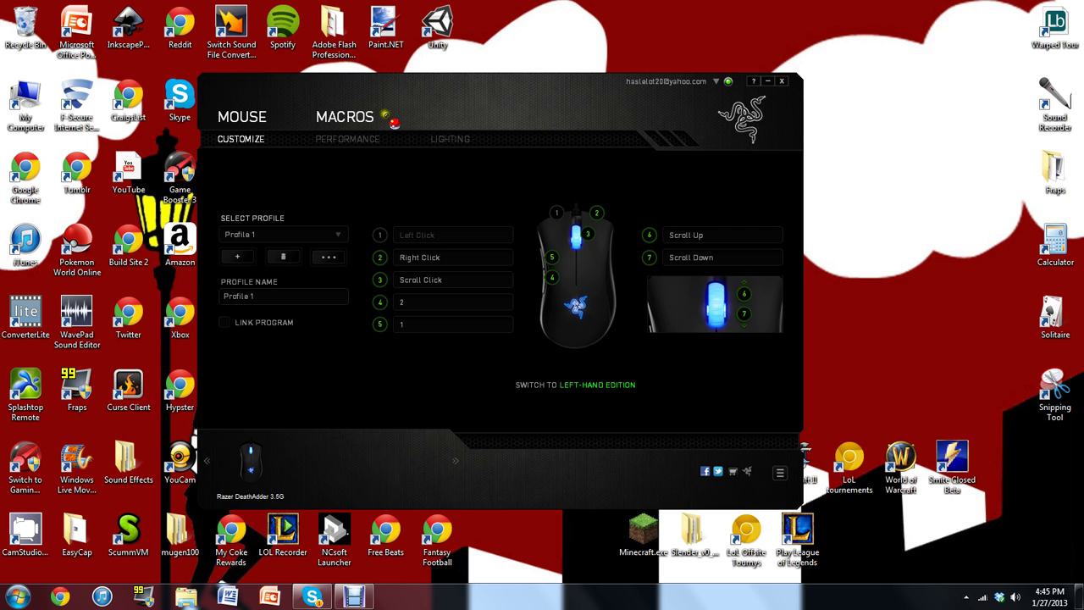
- Show the mouse's performance settings for sensitivity, acceleration and polling rate
{"action": "left_click", "coordinate": [348, 149]}
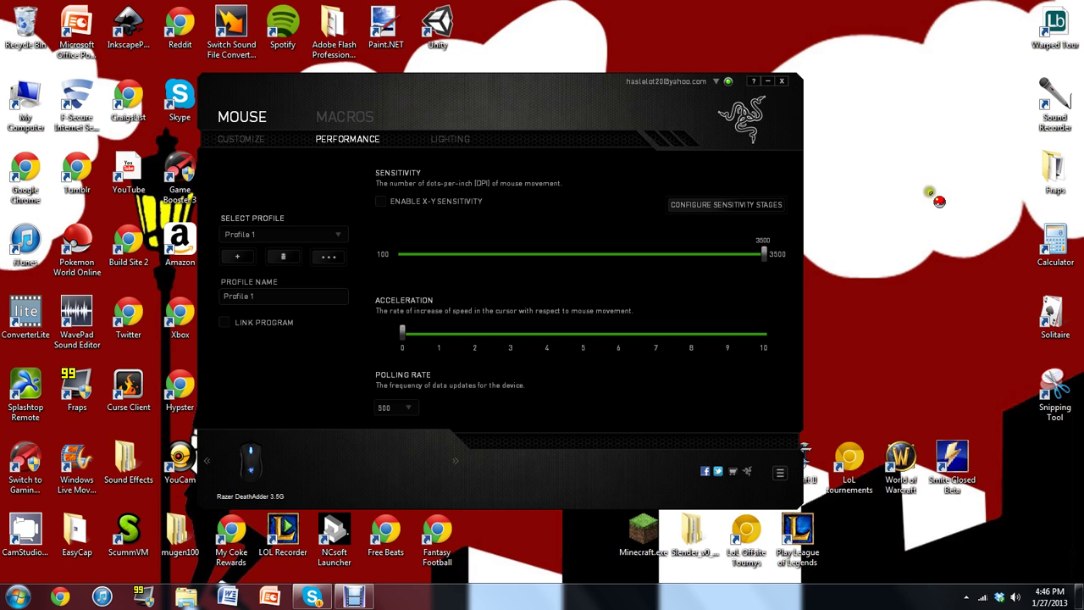
- Examine the polling rate options for the mouse and close the list without choosing a different rate
{"action": "left_click", "coordinate": [415, 418]}
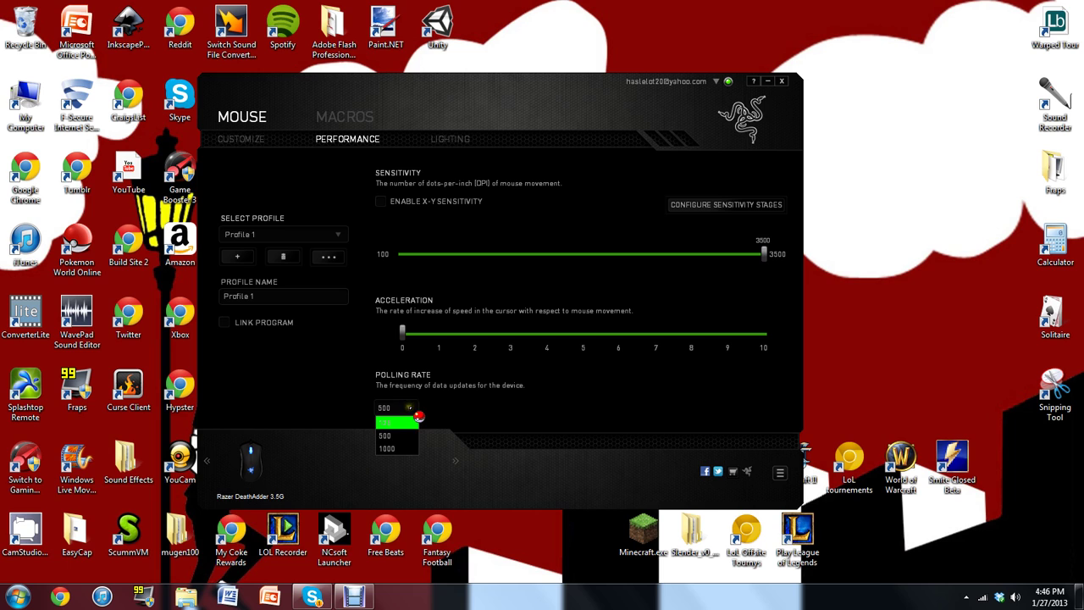
{"action": "left_click", "coordinate": [413, 409]}
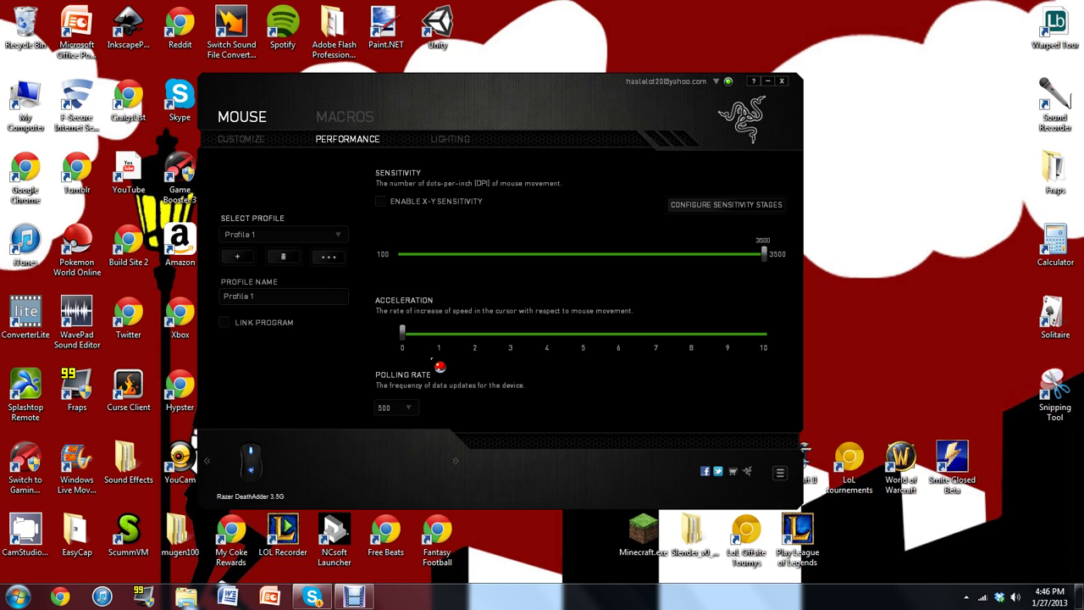
{"action": "left_click", "coordinate": [431, 359]}
{"action": "left_click", "coordinate": [421, 406]}
{"action": "left_click", "coordinate": [430, 179]}
{"action": "left_click", "coordinate": [349, 389]}
{"action": "left_click", "coordinate": [433, 248]}
- Show the lighting settings for the scroll wheel, thumb grid and logo, and view the macro recording options
{"action": "left_click", "coordinate": [461, 142]}
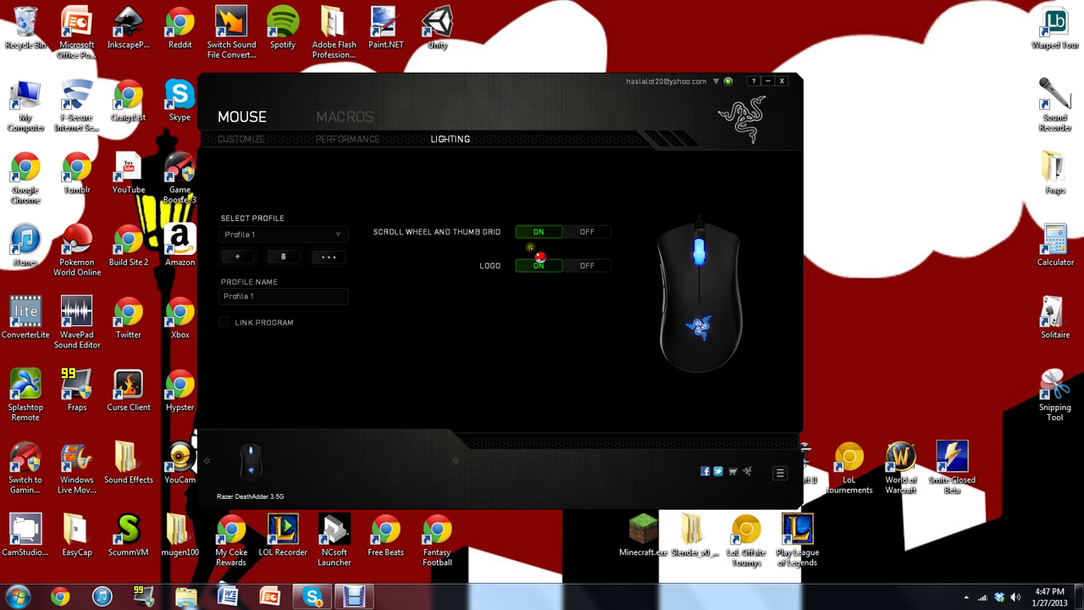
{"action": "left_click", "coordinate": [351, 119]}
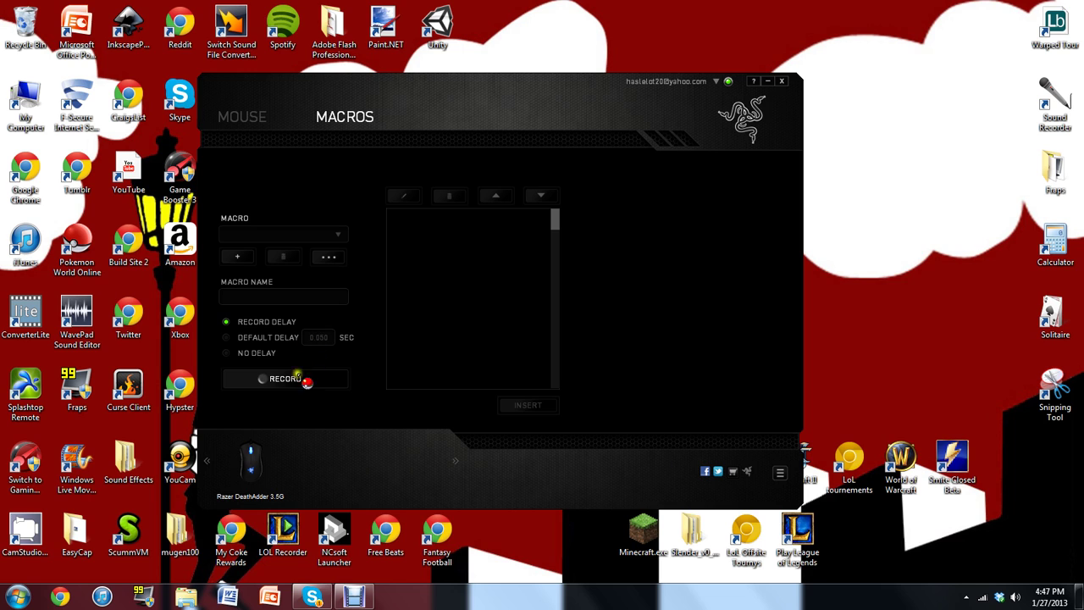
{"action": "left_click", "coordinate": [254, 127]}
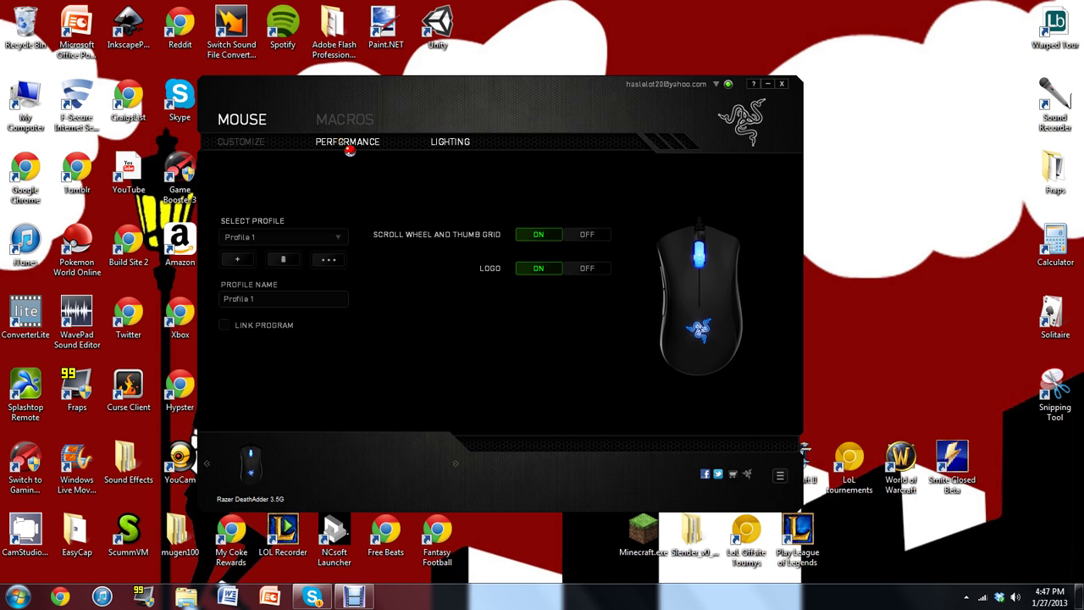
- Review the mouse's button assignments, check the macro delay and recording options again, and return to the button assignments
{"action": "left_click", "coordinate": [270, 142]}
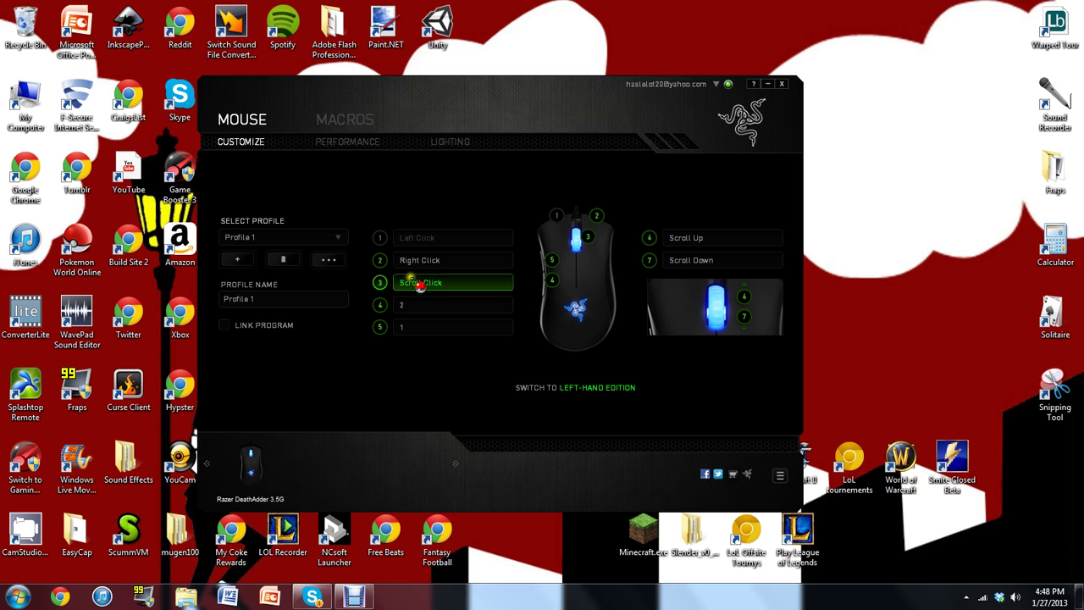
{"action": "left_click", "coordinate": [357, 117]}
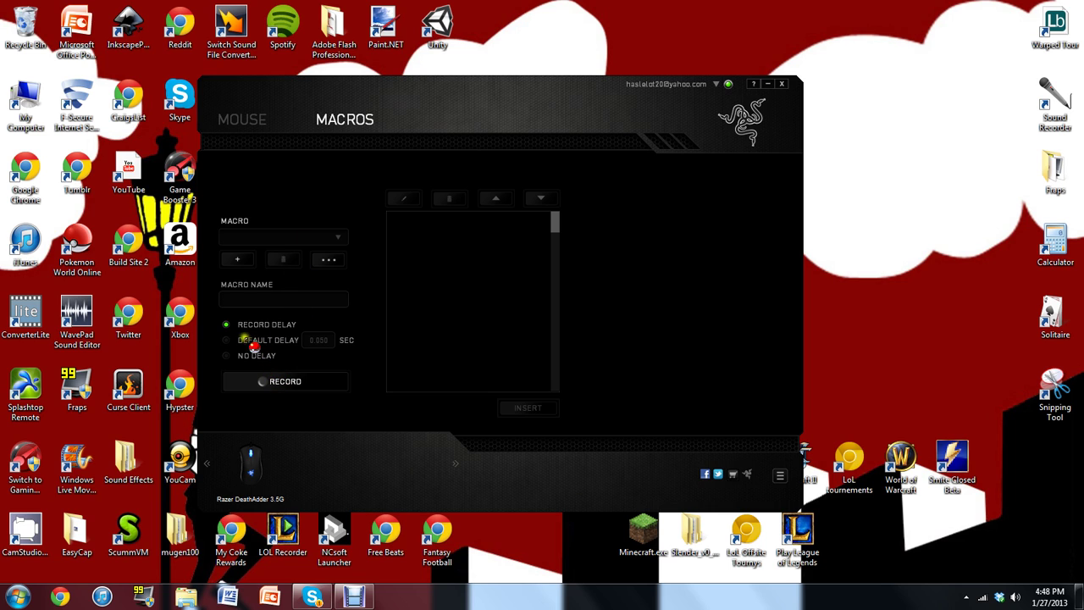
{"action": "left_click", "coordinate": [254, 121]}
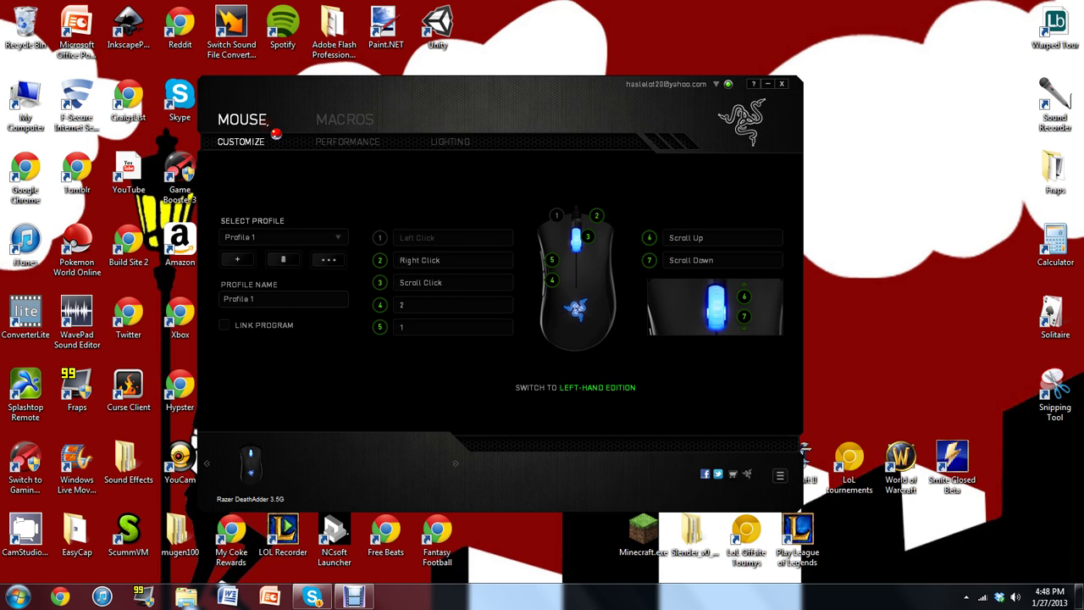